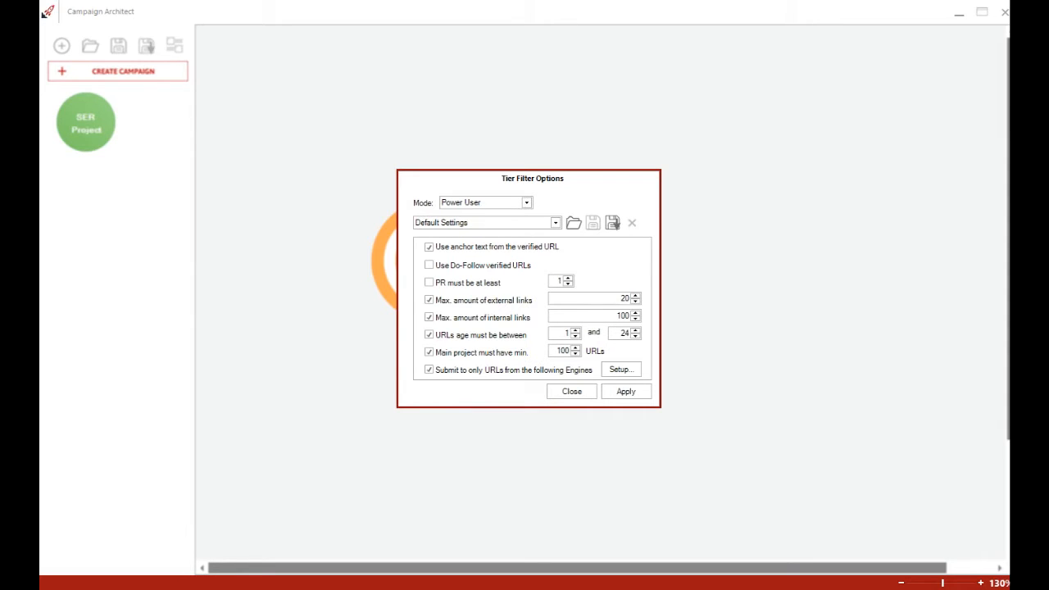
pyautogui.click(635, 336)
pyautogui.click(636, 330)
pyautogui.click(635, 330)
# Review the engine types whose verified URLs may receive links, then apply that selection and the tier filter options.
pyautogui.click(621, 370)
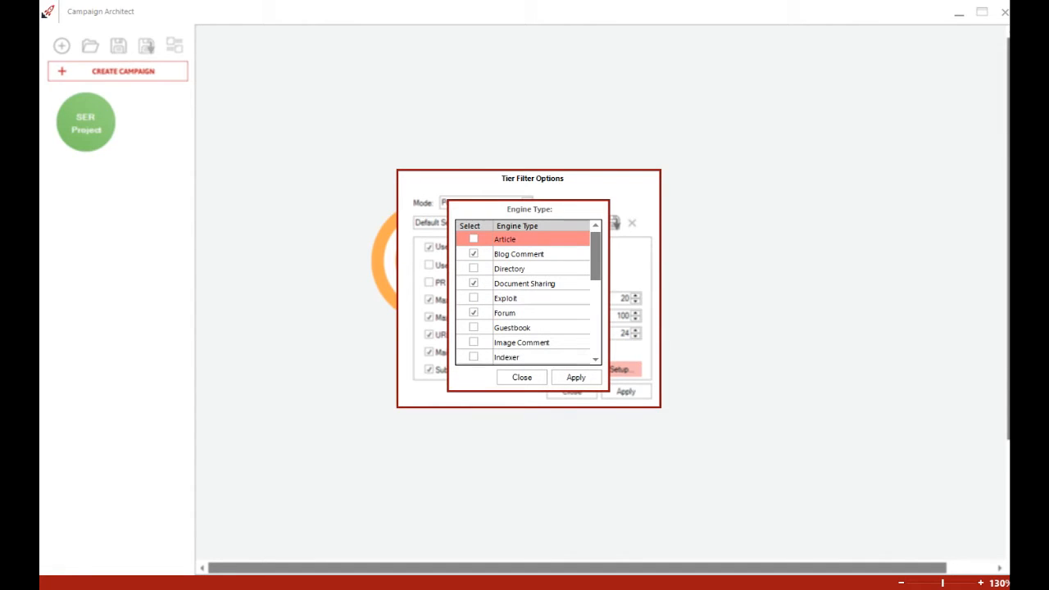
pyautogui.moveTo(596, 256)
pyautogui.mouseDown()
pyautogui.moveTo(596, 330)
pyautogui.moveTo(596, 255)
pyautogui.moveTo(596, 276)
pyautogui.mouseUp()
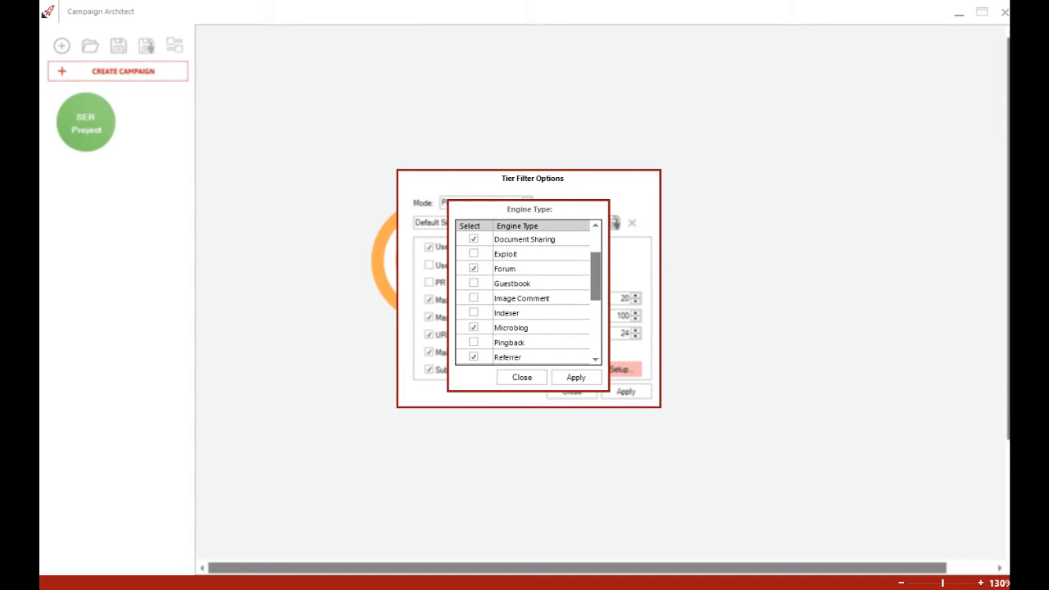
pyautogui.moveTo(595, 276); pyautogui.dragTo(596, 329)
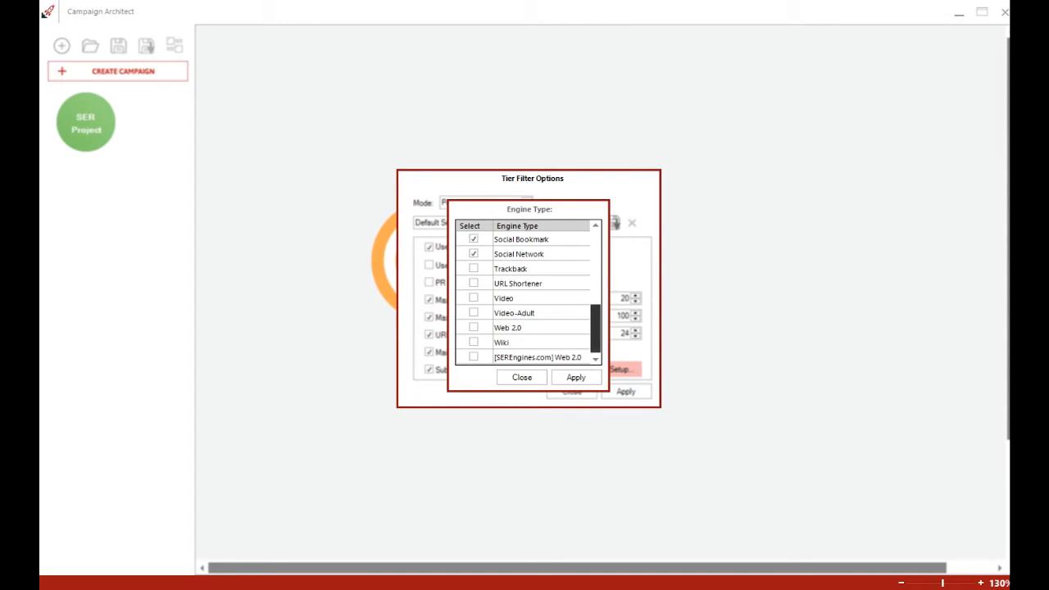
pyautogui.moveTo(596, 329); pyautogui.dragTo(596, 278)
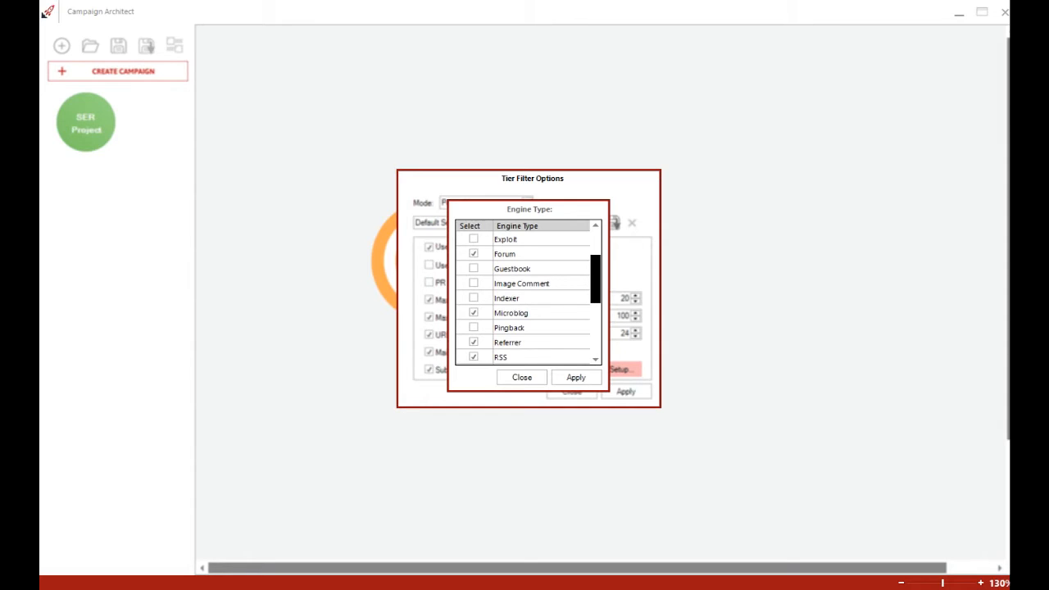
pyautogui.moveTo(596, 278); pyautogui.dragTo(596, 327)
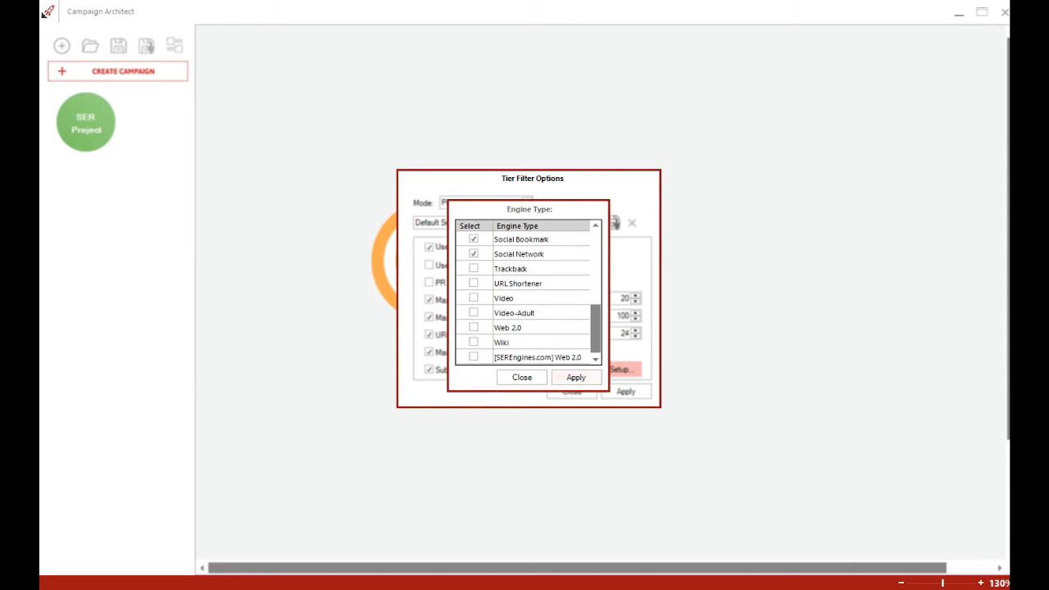
pyautogui.click(577, 377)
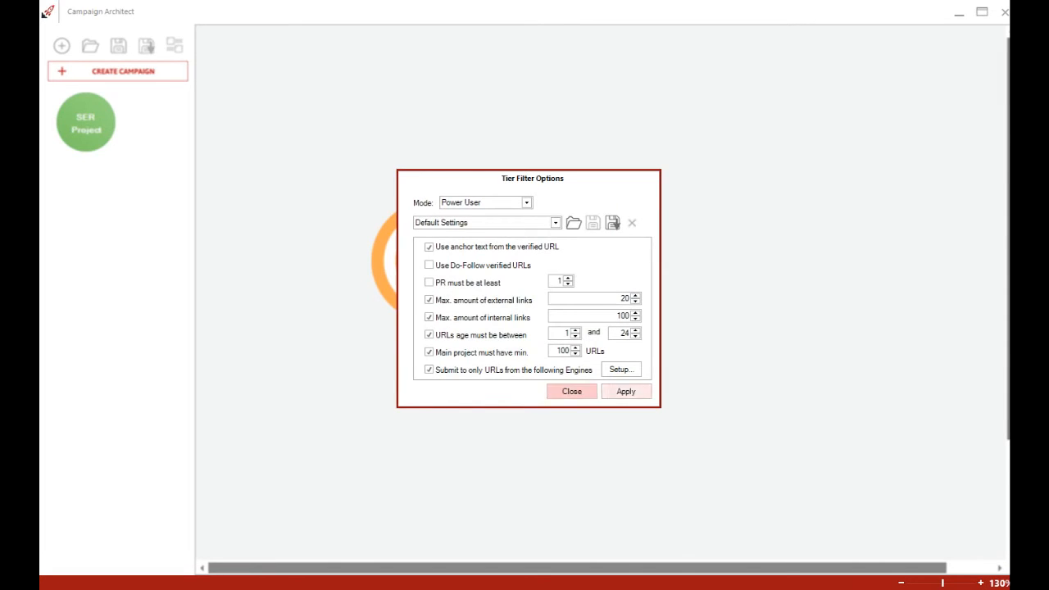
pyautogui.click(626, 391)
# Review the individual Article engines in the SER project's engine settings and apply the settings with all of them selected.
pyautogui.click(629, 221)
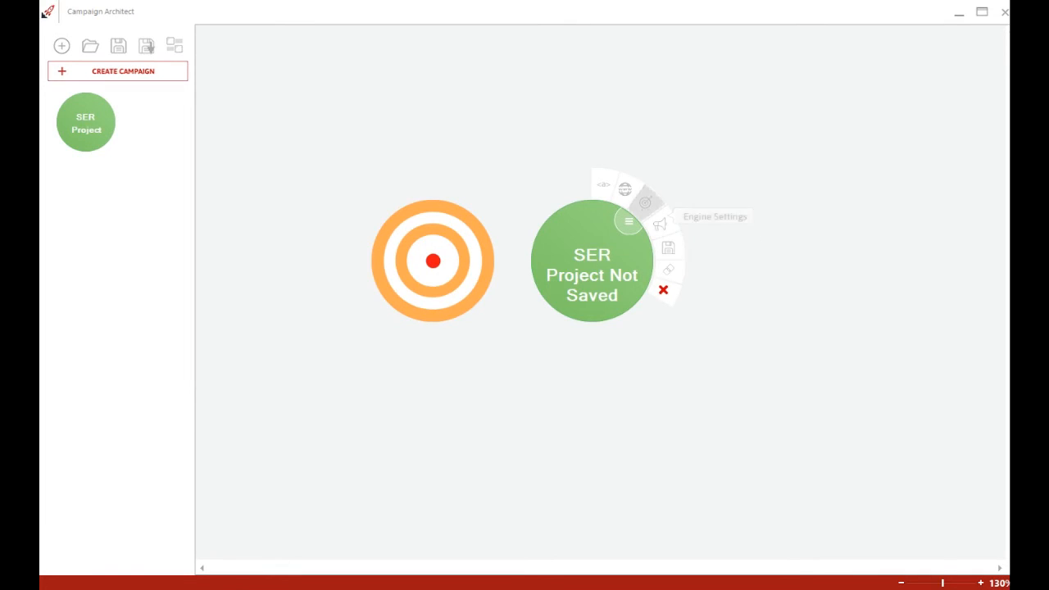
pyautogui.click(645, 203)
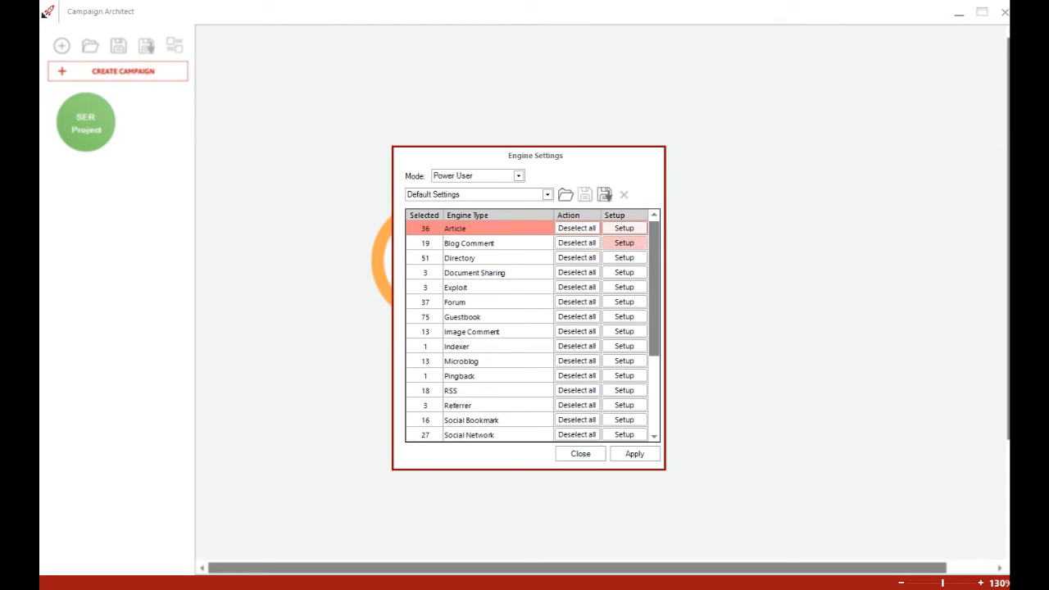
pyautogui.click(624, 228)
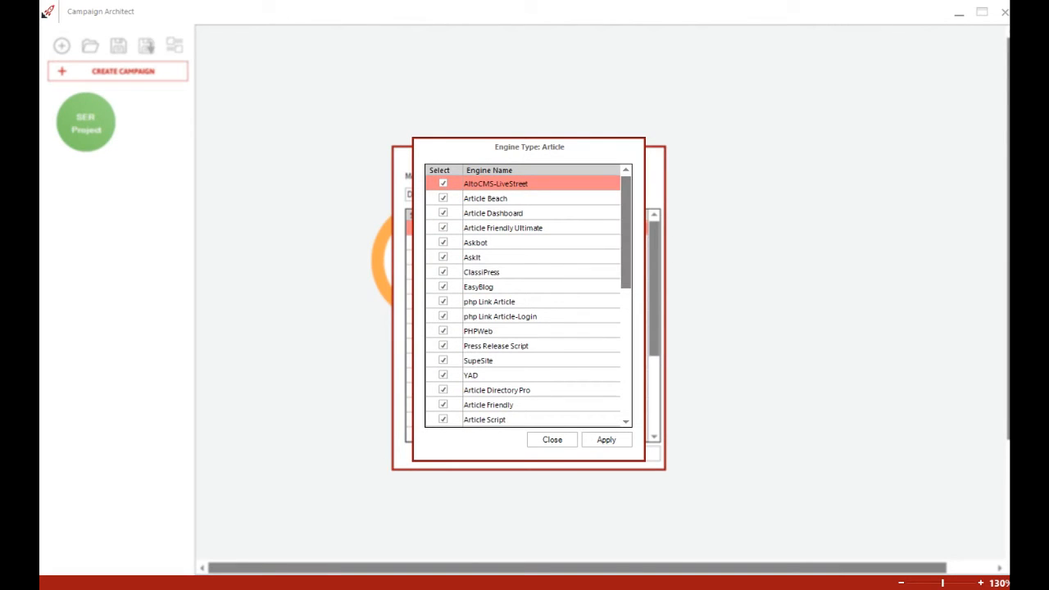
pyautogui.moveTo(625, 229)
pyautogui.mouseDown()
pyautogui.moveTo(626, 357)
pyautogui.moveTo(626, 230)
pyautogui.mouseUp()
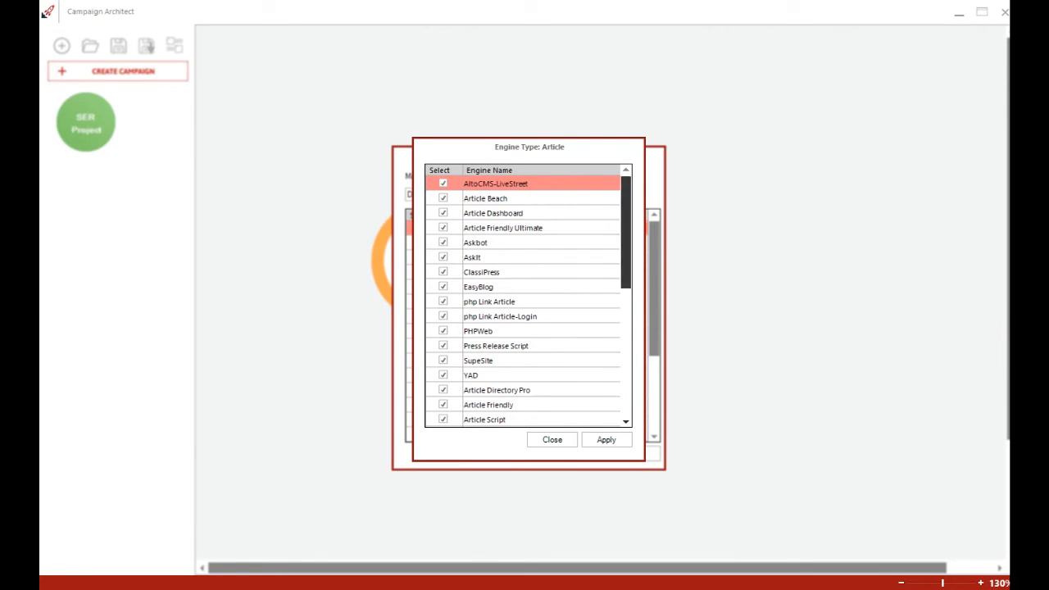
pyautogui.click(607, 440)
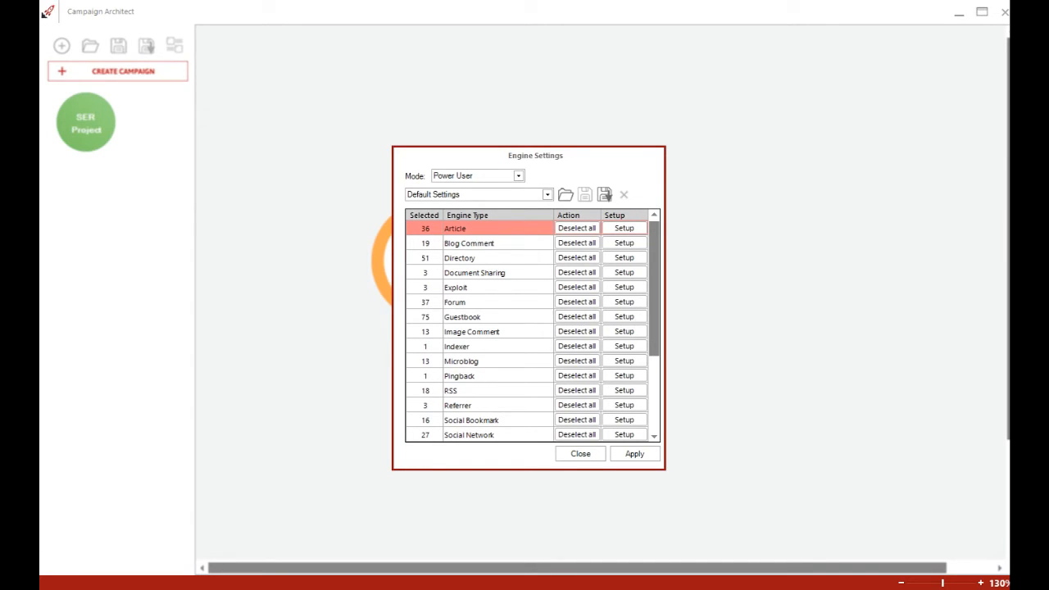
pyautogui.click(624, 228)
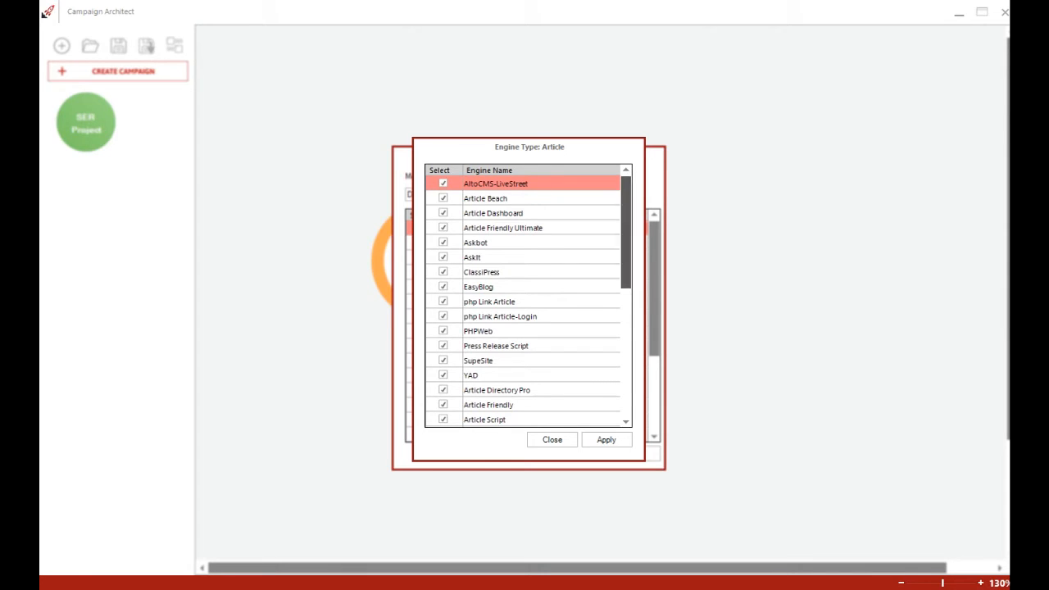
pyautogui.moveTo(626, 232); pyautogui.dragTo(627, 359)
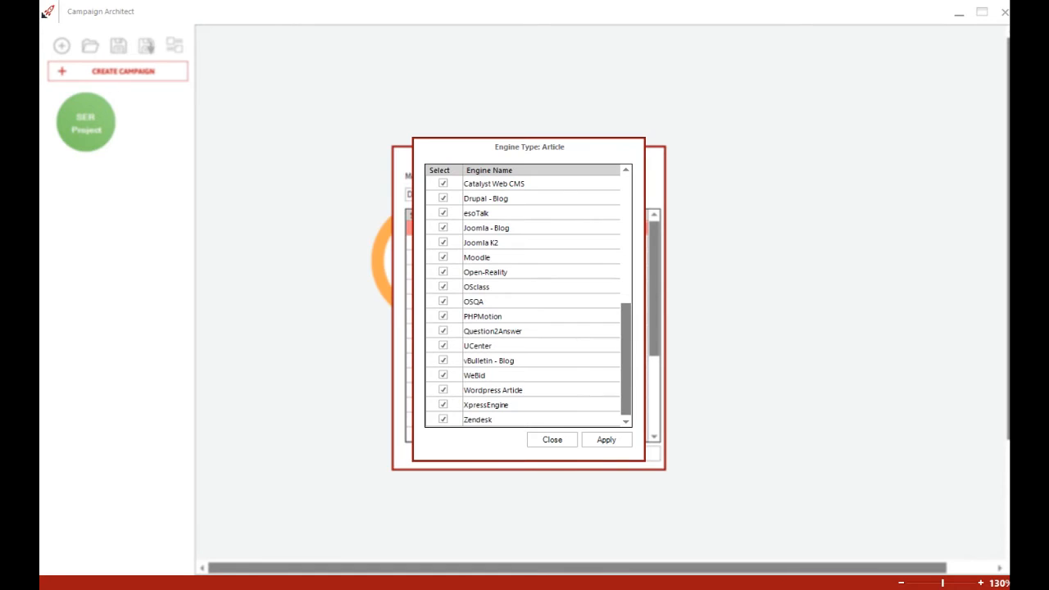
pyautogui.click(607, 439)
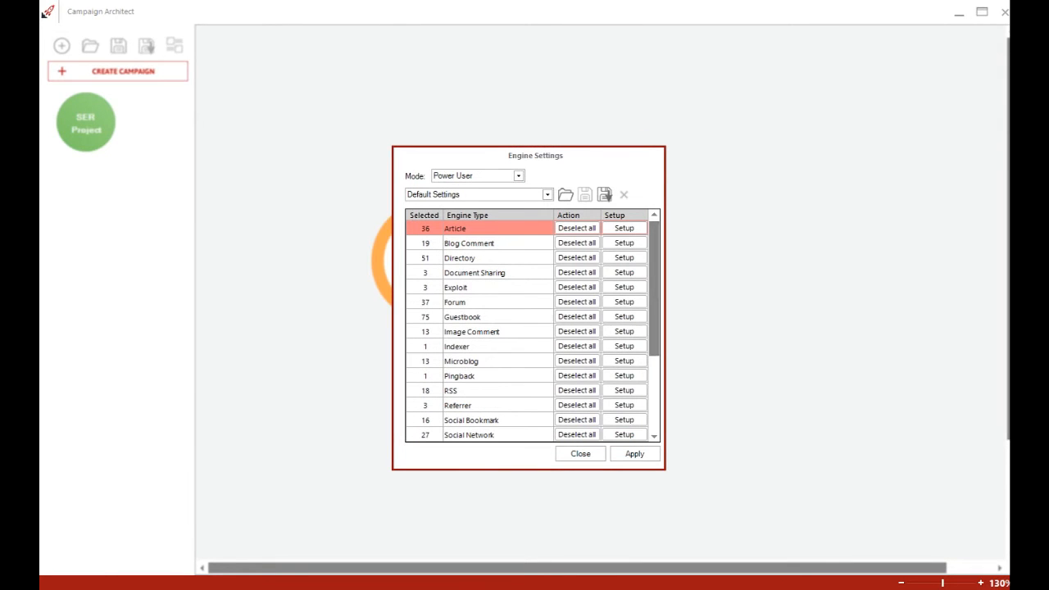
pyautogui.click(635, 453)
# In the SER project's options, ask all services to fill captchas and enable a custom retry of 3 times.
pyautogui.click(629, 220)
pyautogui.click(660, 223)
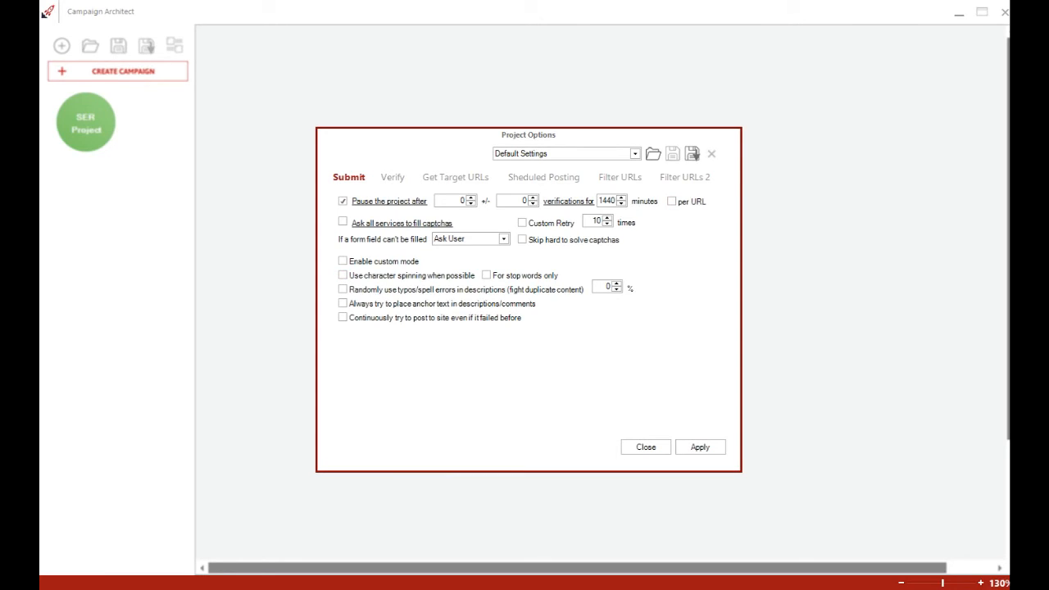
pyautogui.click(343, 221)
pyautogui.click(503, 238)
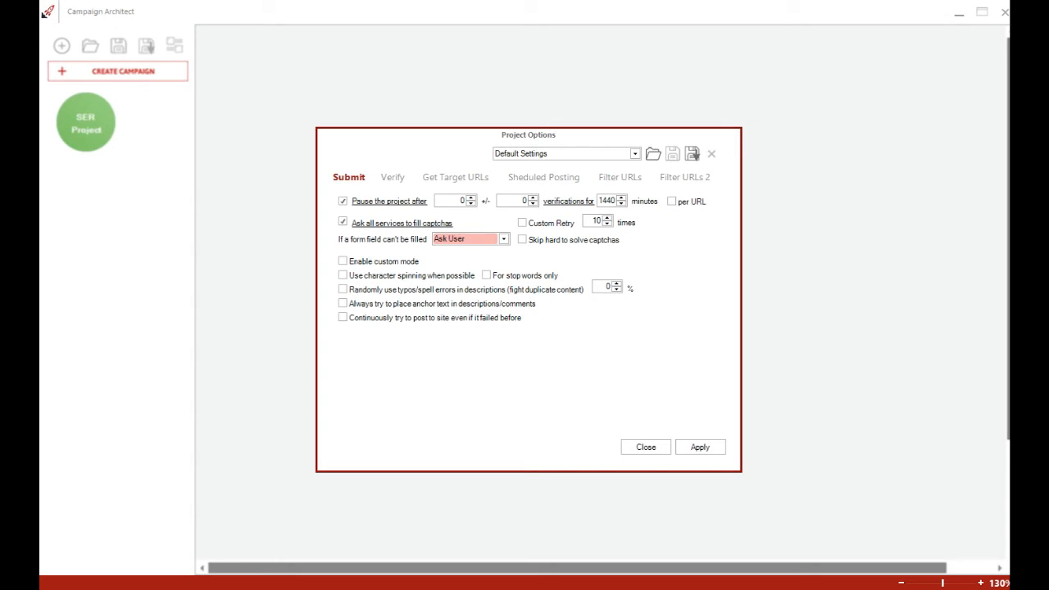
pyautogui.click(522, 223)
pyautogui.click(608, 224)
pyautogui.click(607, 224)
pyautogui.click(607, 225)
pyautogui.click(607, 224)
pyautogui.click(608, 224)
pyautogui.click(607, 223)
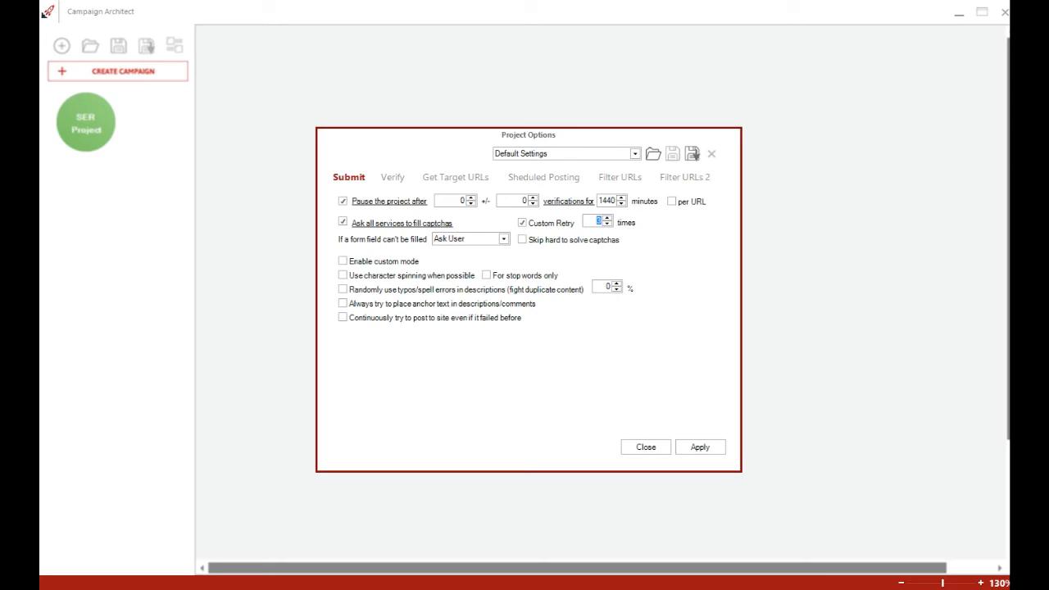
# Set the project to pause after 100 +/- 140 verifications and always try to place anchor text in descriptions/comments.
pyautogui.doubleClick(462, 201)
pyautogui.write('100')
pyautogui.doubleClick(525, 201)
pyautogui.write('1400')
pyautogui.press('BackSpace')
pyautogui.click(342, 303)
# In the verification options, require verified links to have the exact URL and leave checking e-mails only disabled.
pyautogui.click(392, 177)
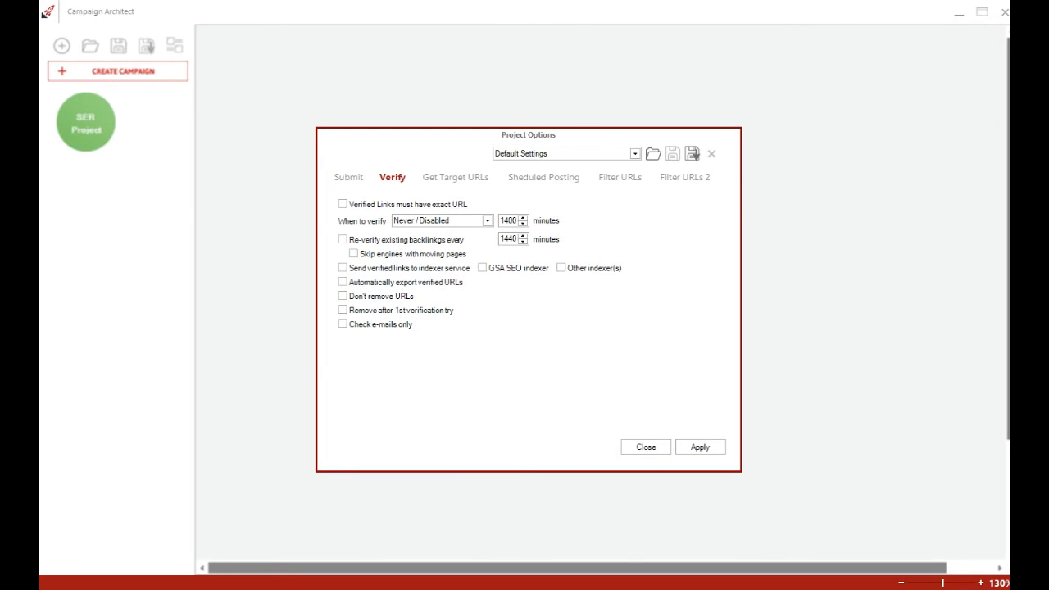
pyautogui.click(343, 204)
pyautogui.click(343, 325)
pyautogui.click(343, 325)
pyautogui.click(343, 324)
pyautogui.click(343, 325)
# Look through the list of search engines available for getting target URLs.
pyautogui.click(455, 177)
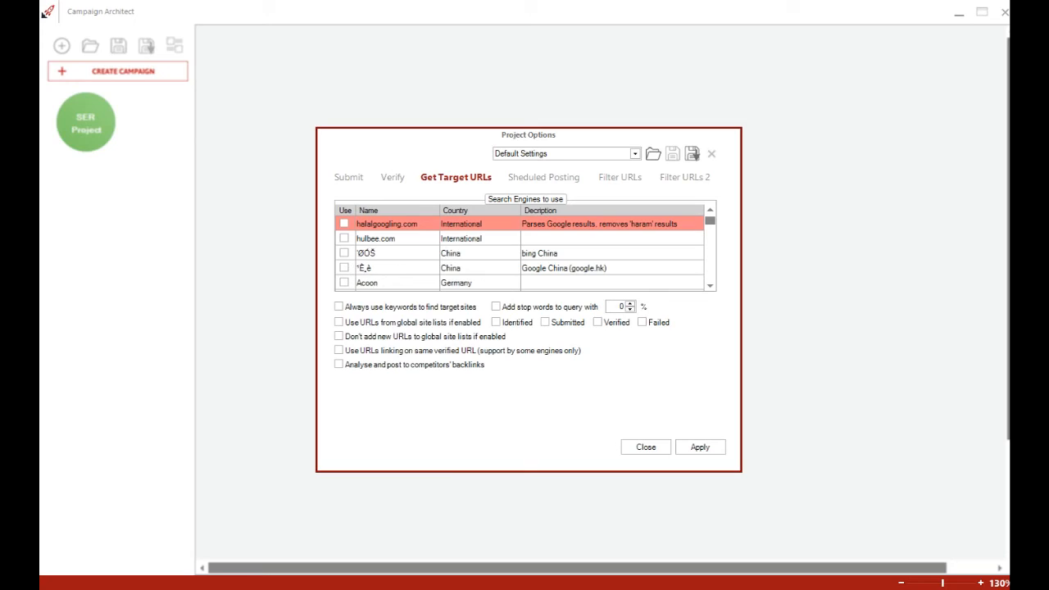
pyautogui.moveTo(710, 221); pyautogui.dragTo(711, 221)
pyautogui.moveTo(709, 221)
pyautogui.mouseDown()
pyautogui.moveTo(709, 275)
pyautogui.moveTo(709, 221)
pyautogui.mouseUp()
pyautogui.scroll(-3, 525, 250)
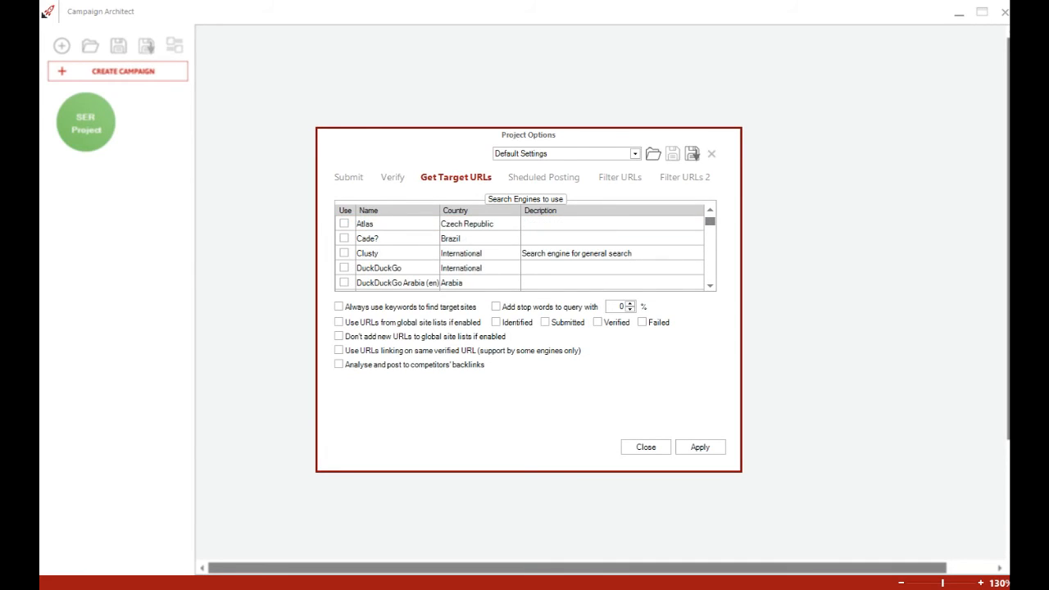
pyautogui.scroll(-12, 524, 250)
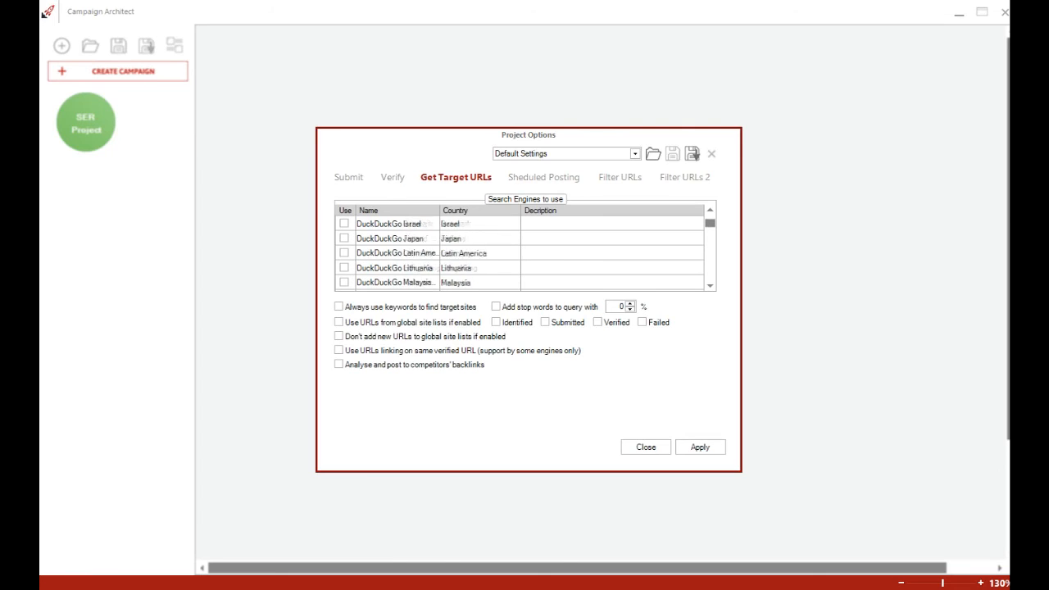
pyautogui.scroll(-20, 524, 250)
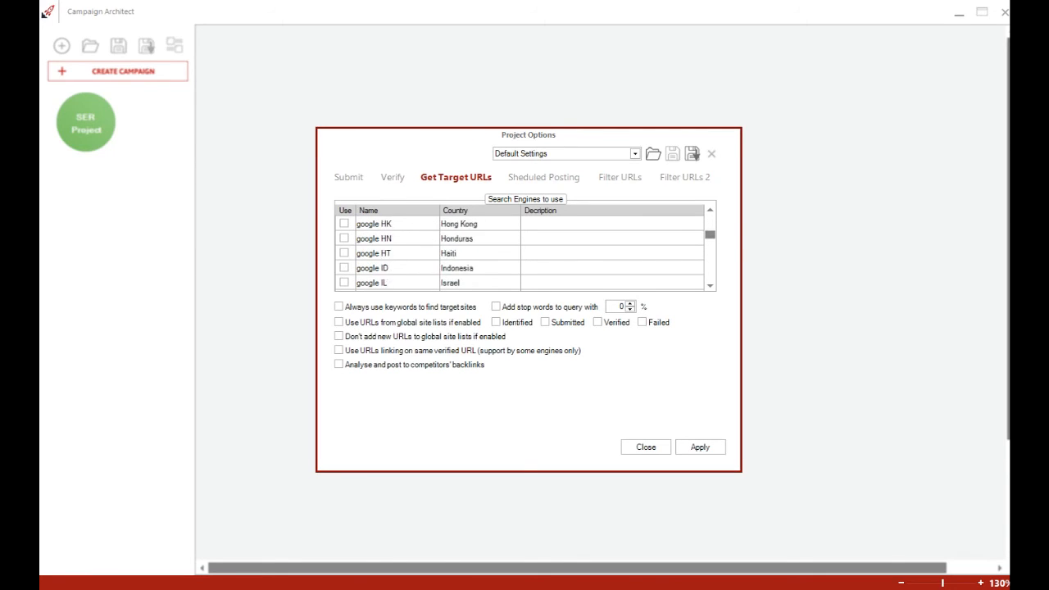
pyautogui.scroll(-20, 524, 250)
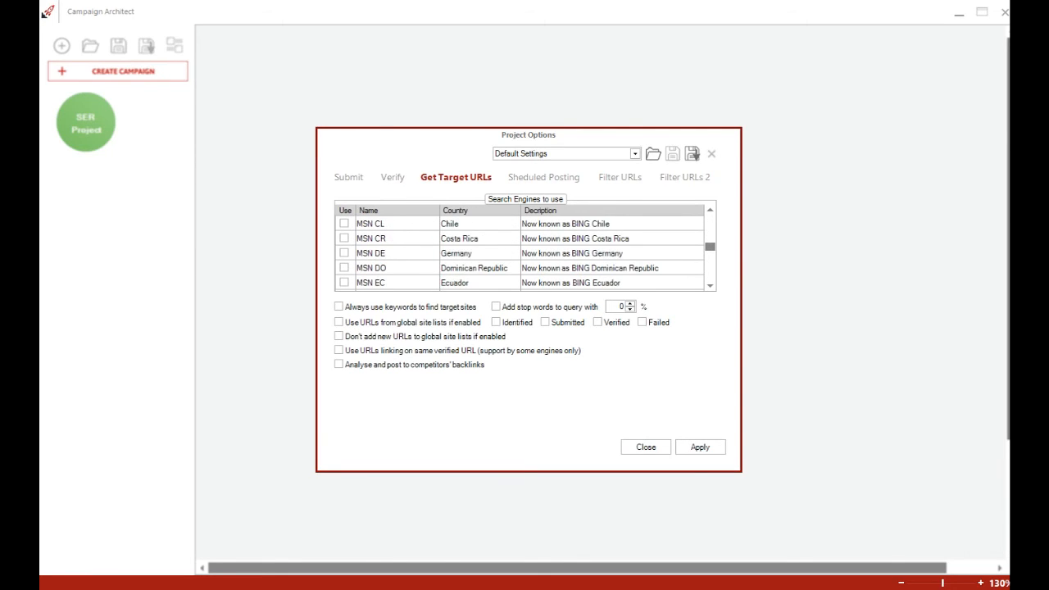
pyautogui.scroll(-20, 525, 250)
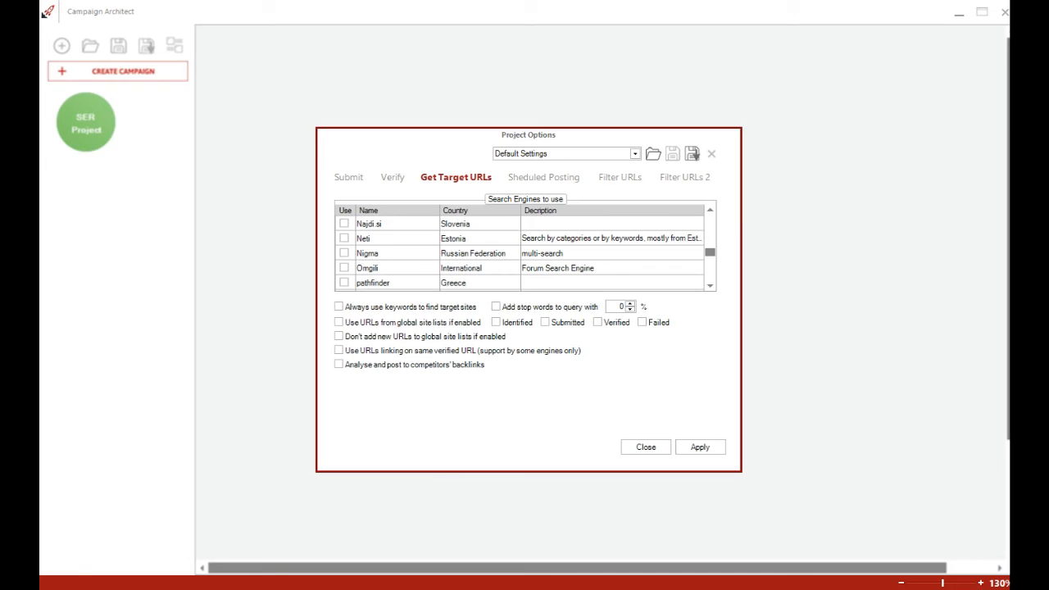
pyautogui.scroll(-12, 524, 252)
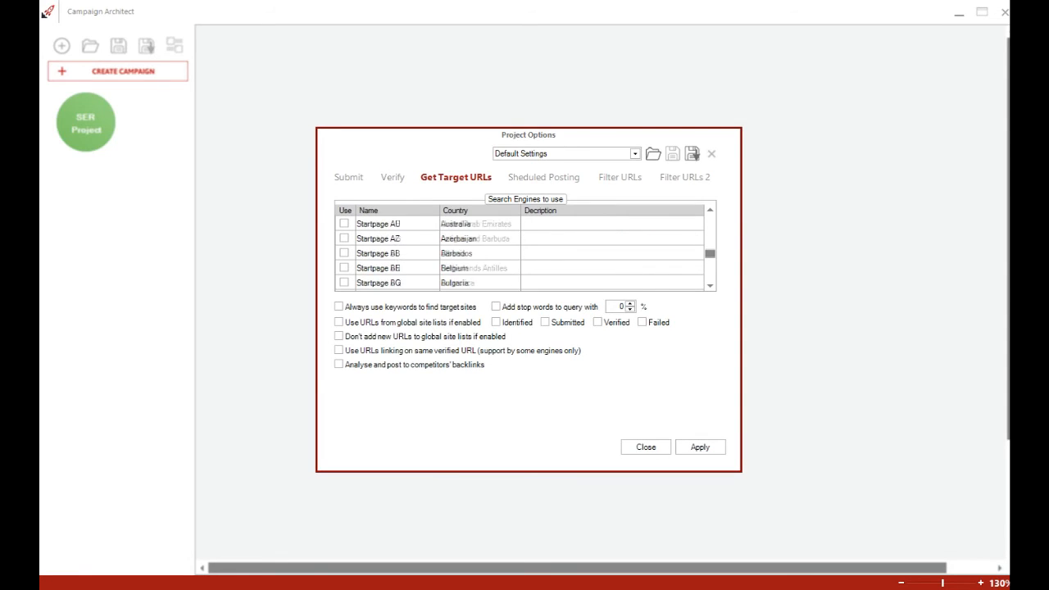
pyautogui.scroll(-20, 524, 252)
pyautogui.scroll(-3, 525, 253)
pyautogui.scroll(-15, 525, 252)
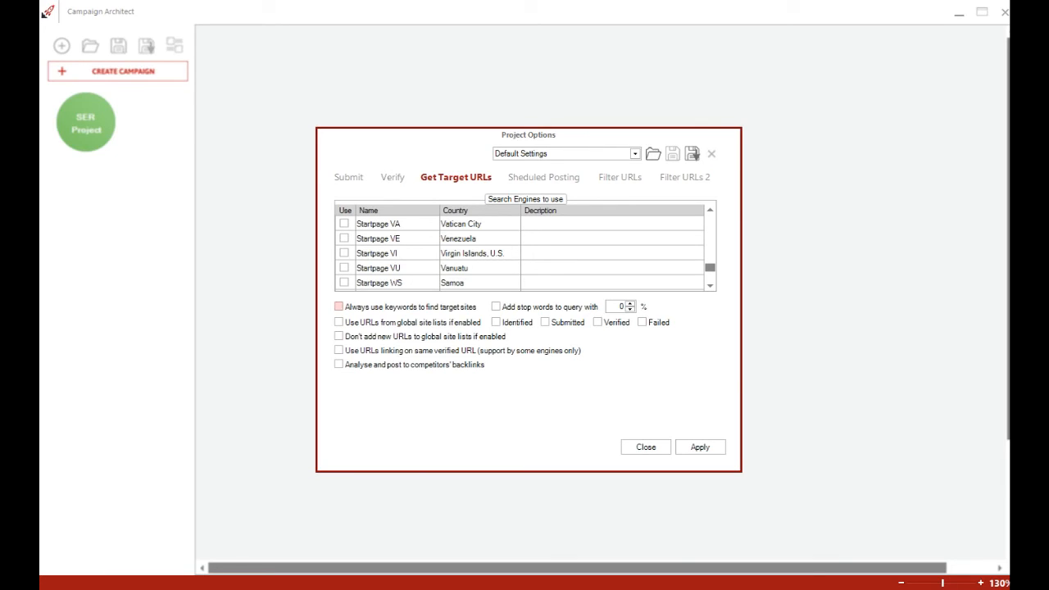
# Always use keywords to find target sites and add stop words to the query with 50 %.
pyautogui.click(339, 306)
pyautogui.click(495, 307)
pyautogui.click(629, 304)
pyautogui.click(629, 304)
pyautogui.click(630, 304)
pyautogui.click(630, 304)
pyautogui.write('50')
# Enable analysing and posting to competitors' backlinks.
pyautogui.click(338, 364)
pyautogui.click(339, 364)
pyautogui.click(338, 363)
# In the URL filters, skip sites with more than 100 outgoing links and avoid posting to sites with just an IP and no domain.
pyautogui.click(544, 177)
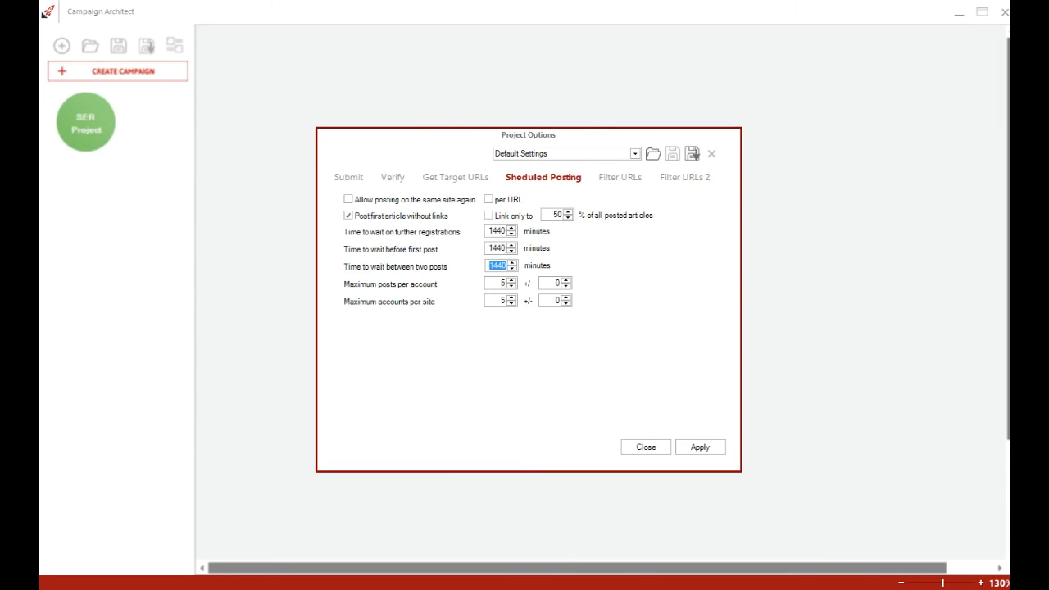
pyautogui.click(620, 178)
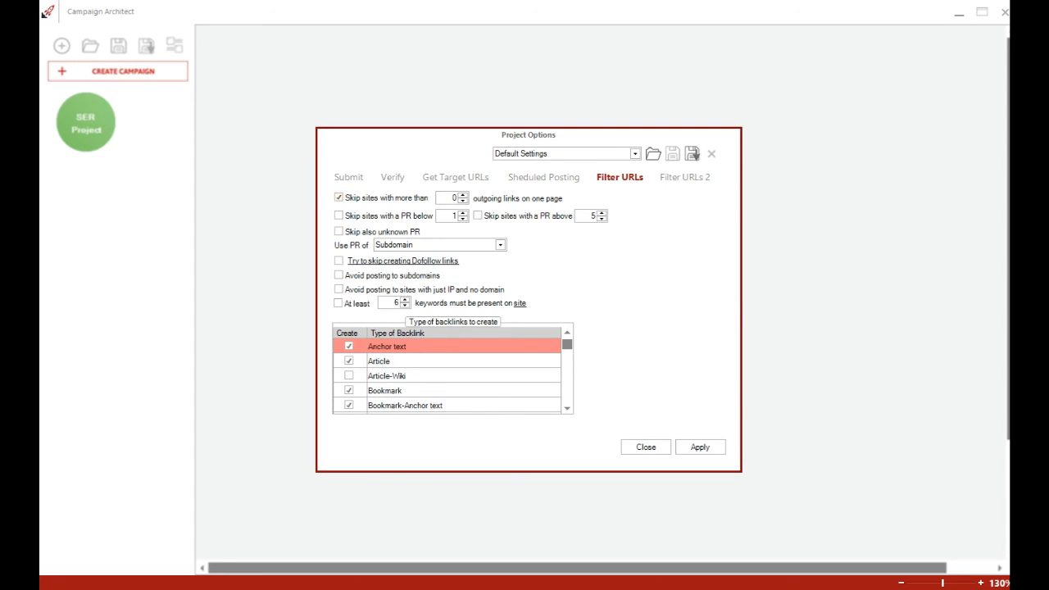
pyautogui.click(463, 195)
pyautogui.write('100')
pyautogui.click(339, 290)
# Require at least 4 keywords to be present on the site.
pyautogui.click(338, 303)
pyautogui.click(337, 303)
pyautogui.click(405, 306)
pyautogui.click(405, 306)
pyautogui.click(339, 304)
# Exclude the Article and Exploit-Anchor text backlink types and check the rest of the backlink type list.
pyautogui.click(349, 361)
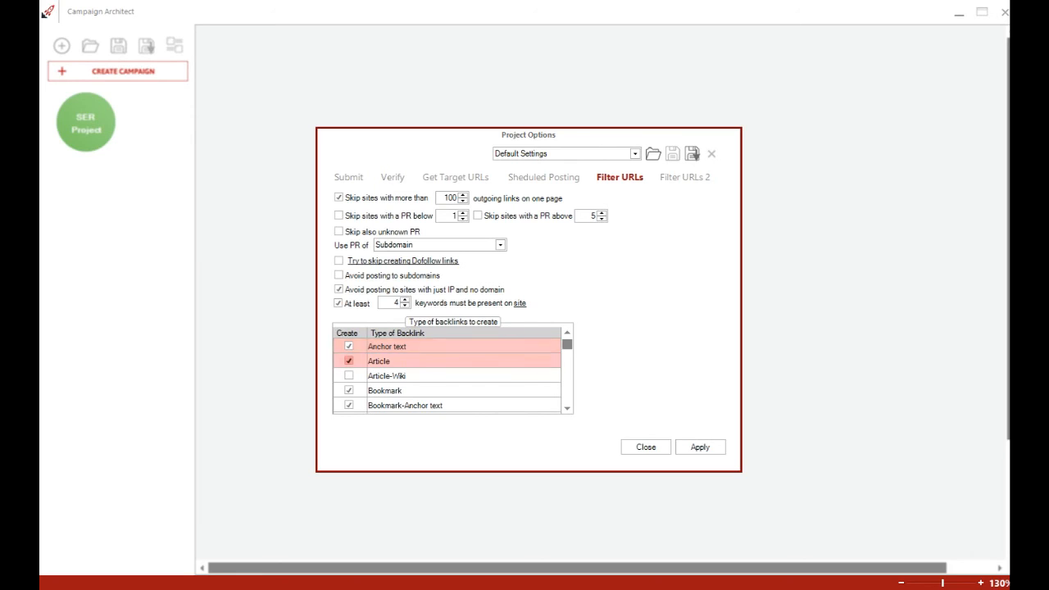
pyautogui.scroll(-1, 447, 376)
pyautogui.scroll(-3, 447, 375)
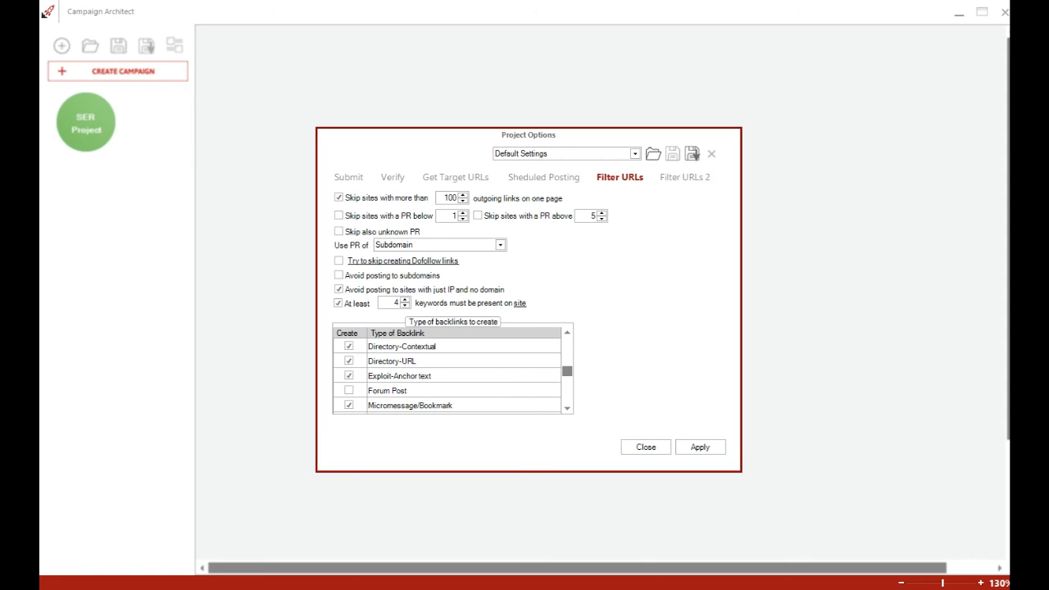
pyautogui.click(349, 375)
pyautogui.scroll(4, 447, 375)
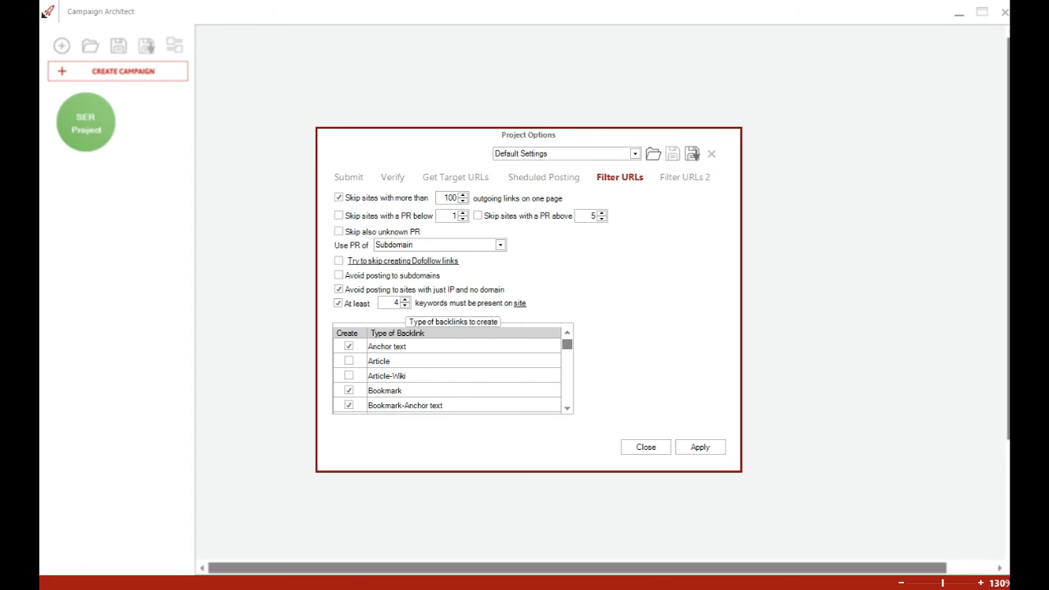
pyautogui.scroll(-1, 447, 375)
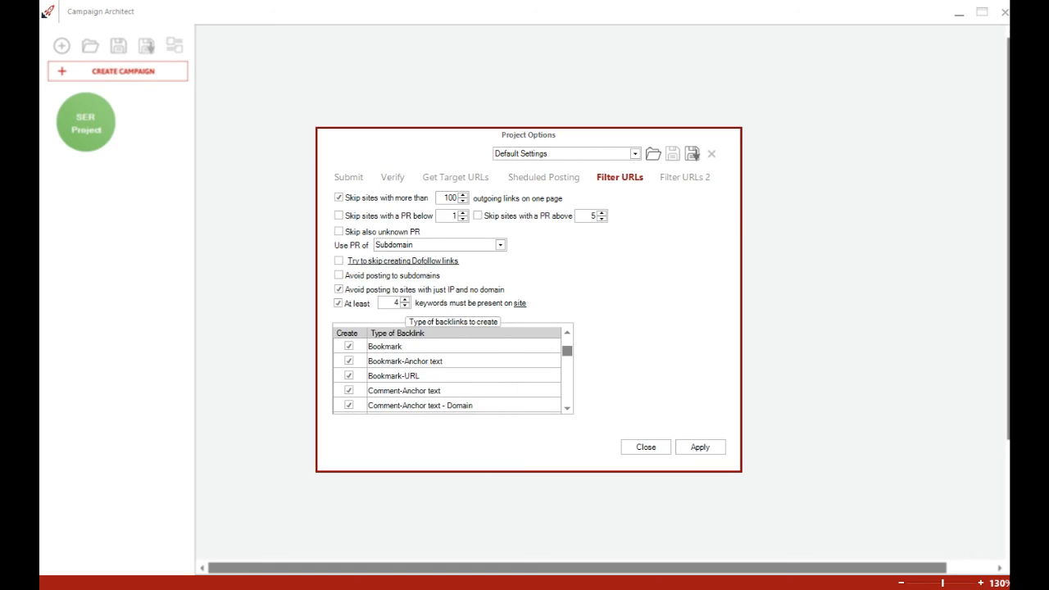
pyautogui.scroll(-1, 446, 375)
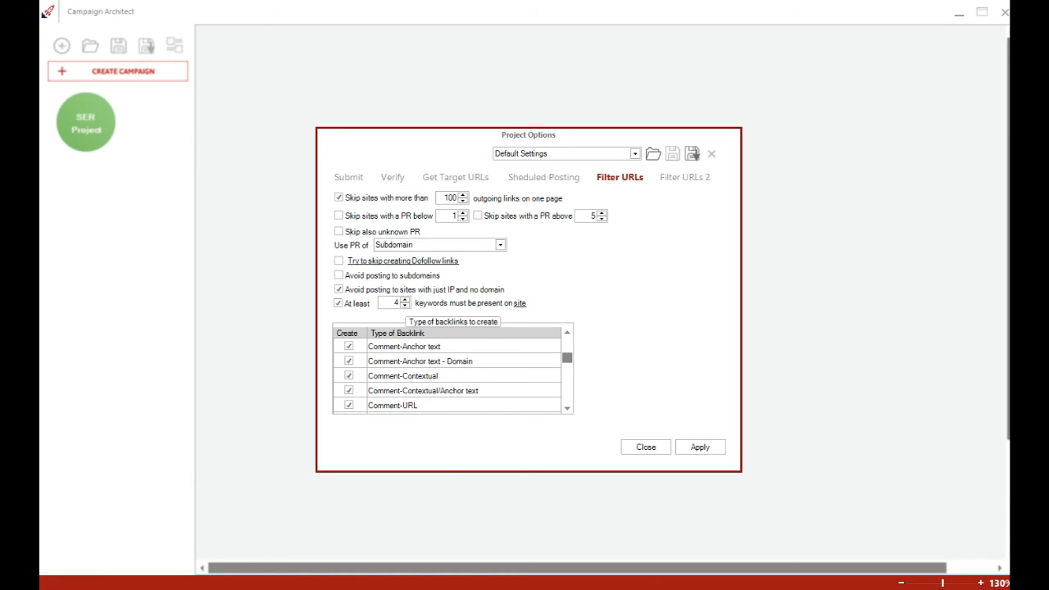
pyautogui.scroll(-3, 446, 375)
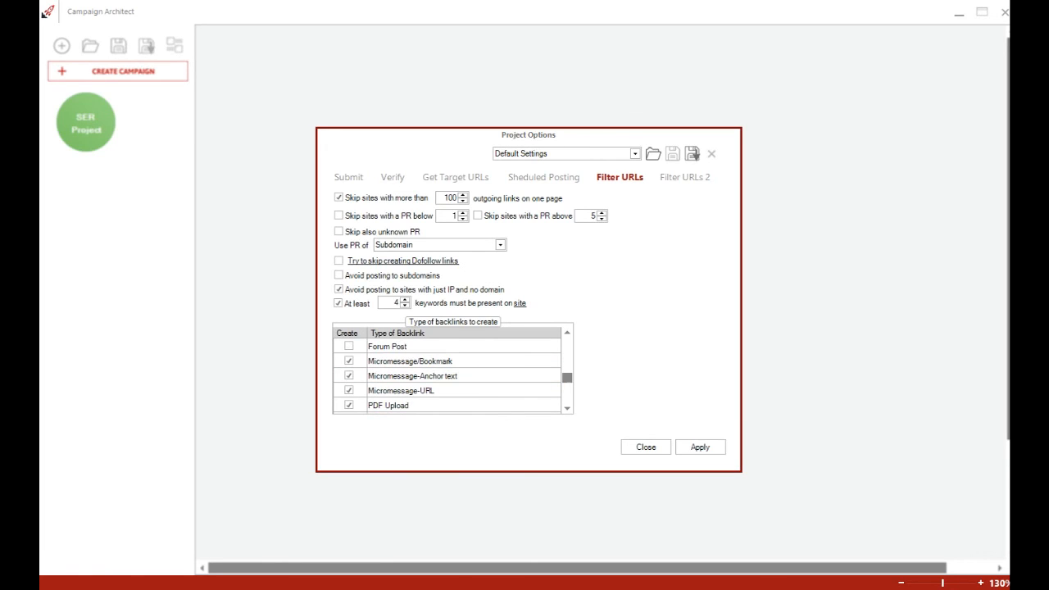
pyautogui.scroll(-3, 447, 375)
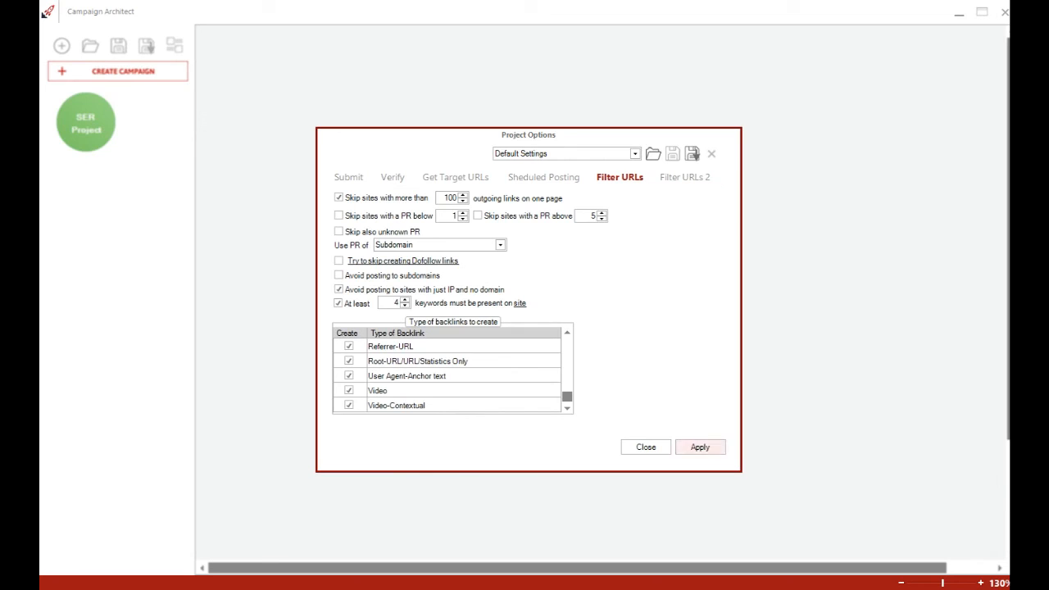
# Apply the project options, and reopen them to review the word, country and language skip filters before applying again.
pyautogui.click(700, 446)
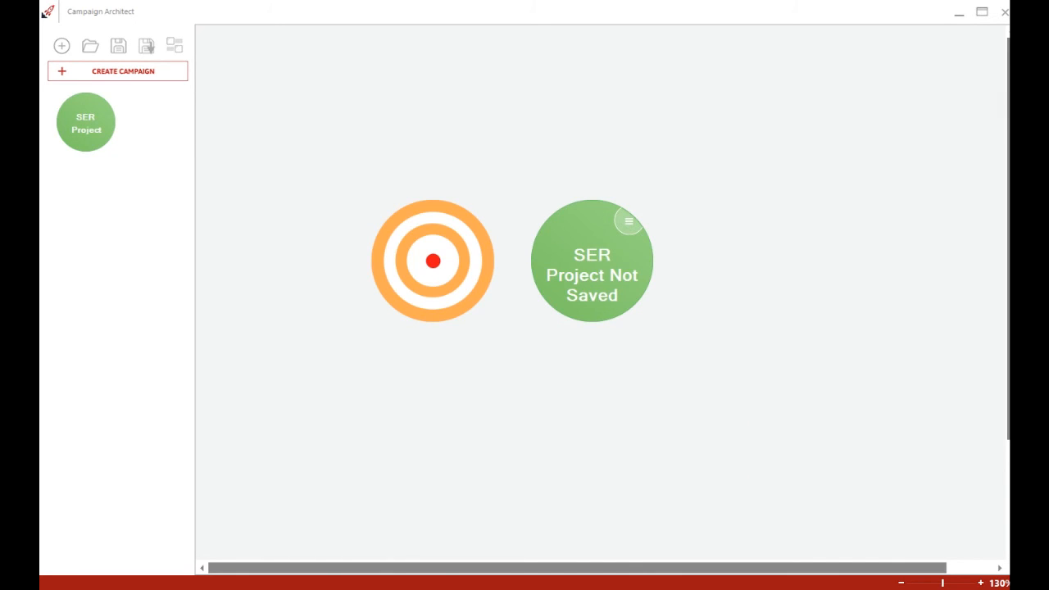
pyautogui.click(629, 221)
pyautogui.click(660, 223)
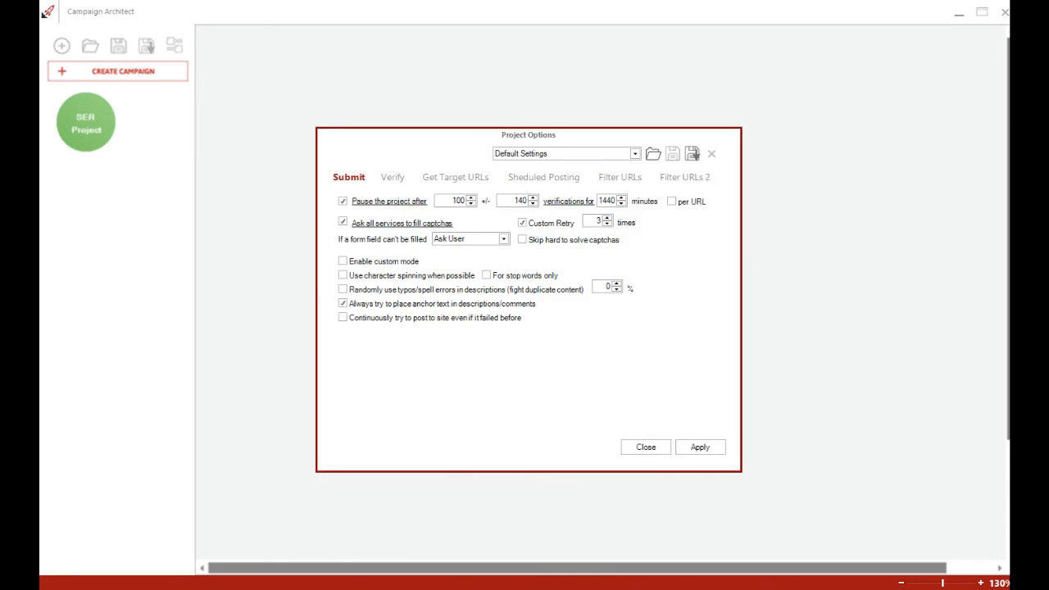
pyautogui.click(685, 177)
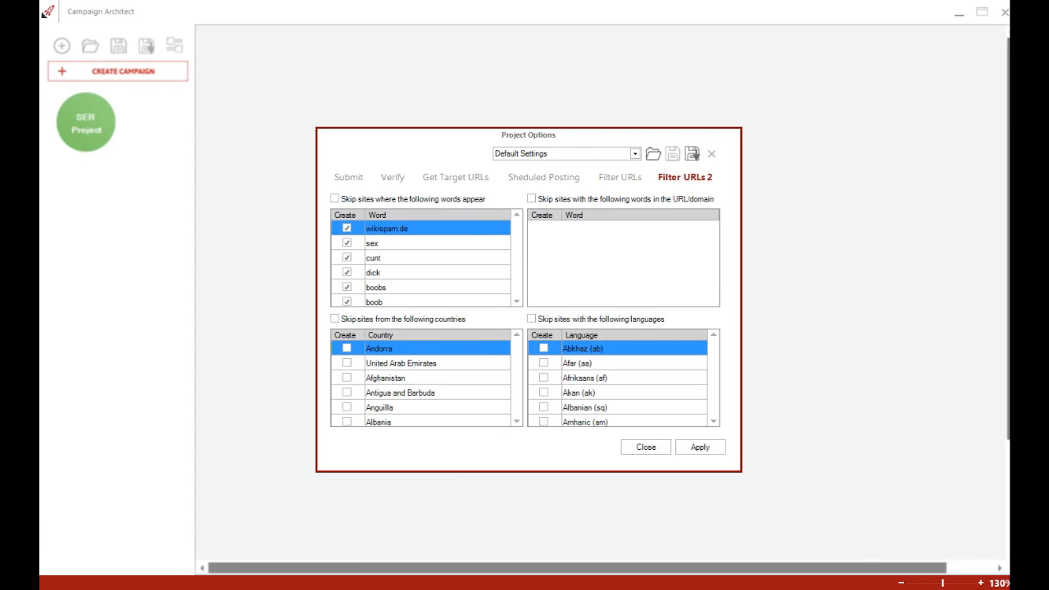
pyautogui.click(699, 446)
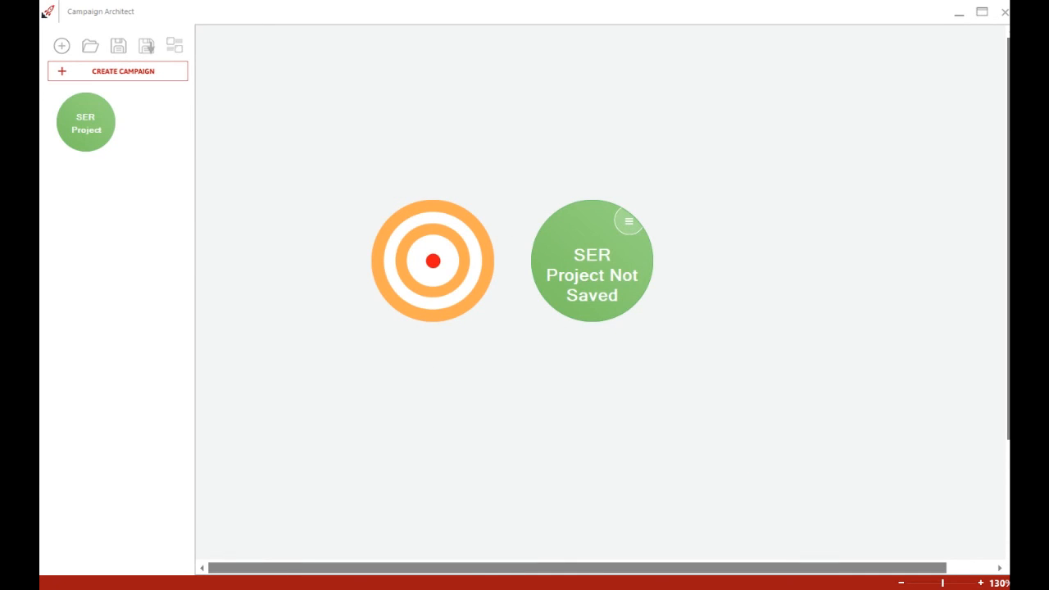
# Save the SER project under the name "Test Project" and show the saved project's available actions.
pyautogui.click(629, 221)
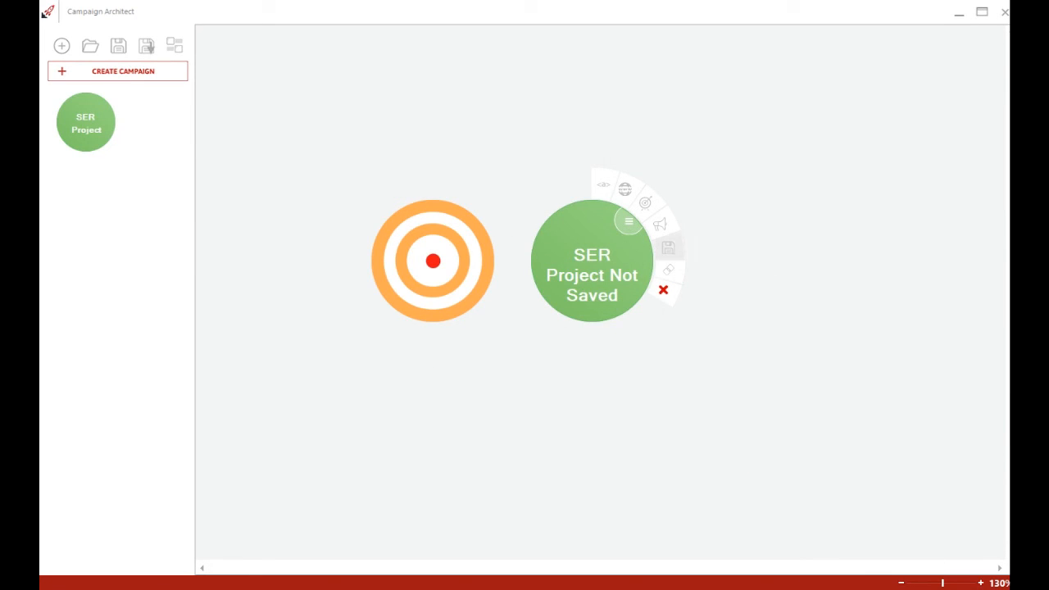
pyautogui.click(668, 247)
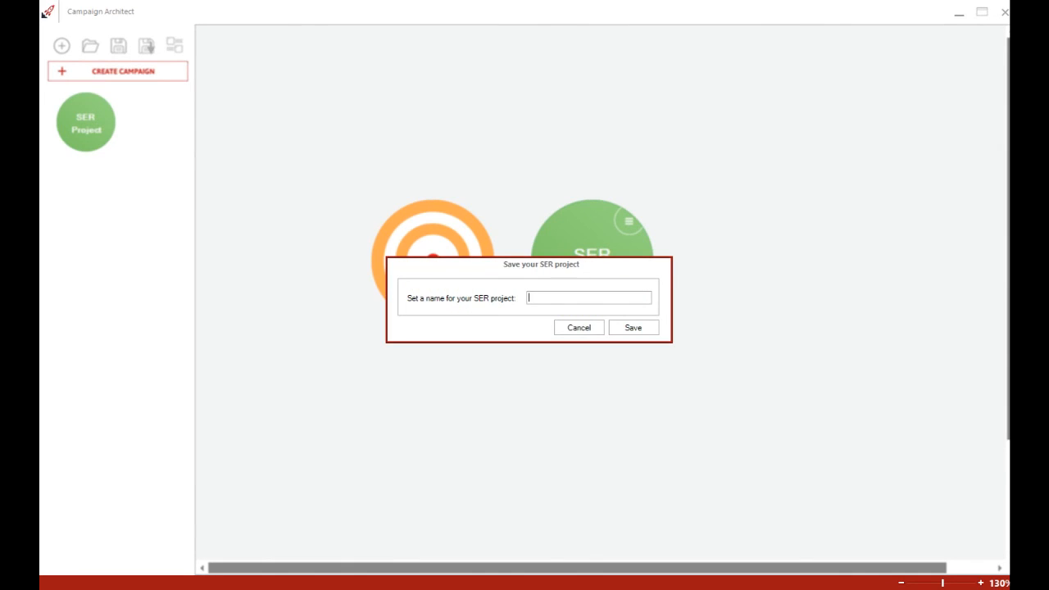
pyautogui.write('Test Project')
pyautogui.press('Return')
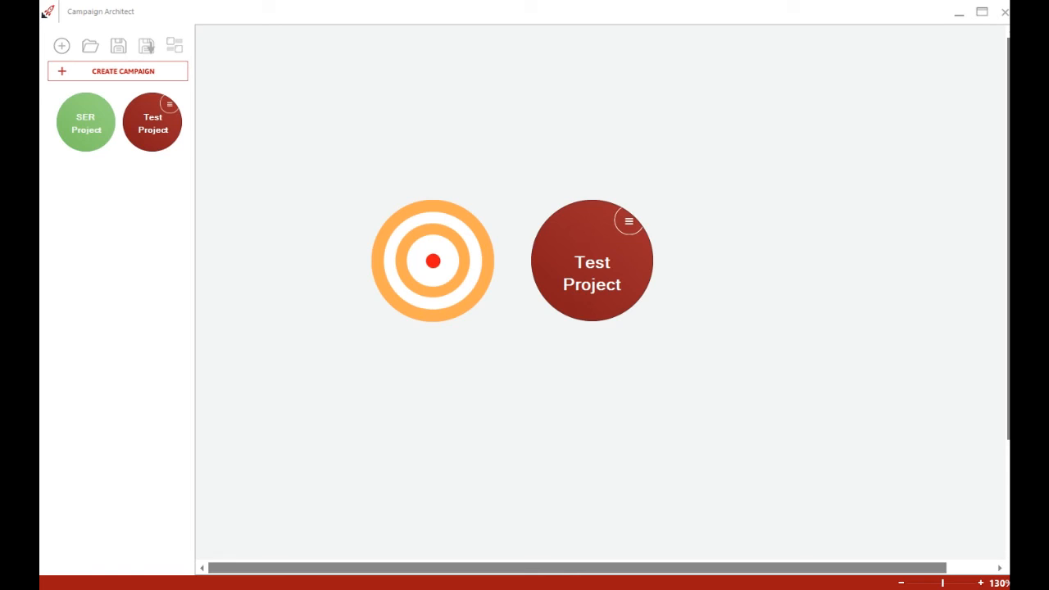
pyautogui.click(628, 221)
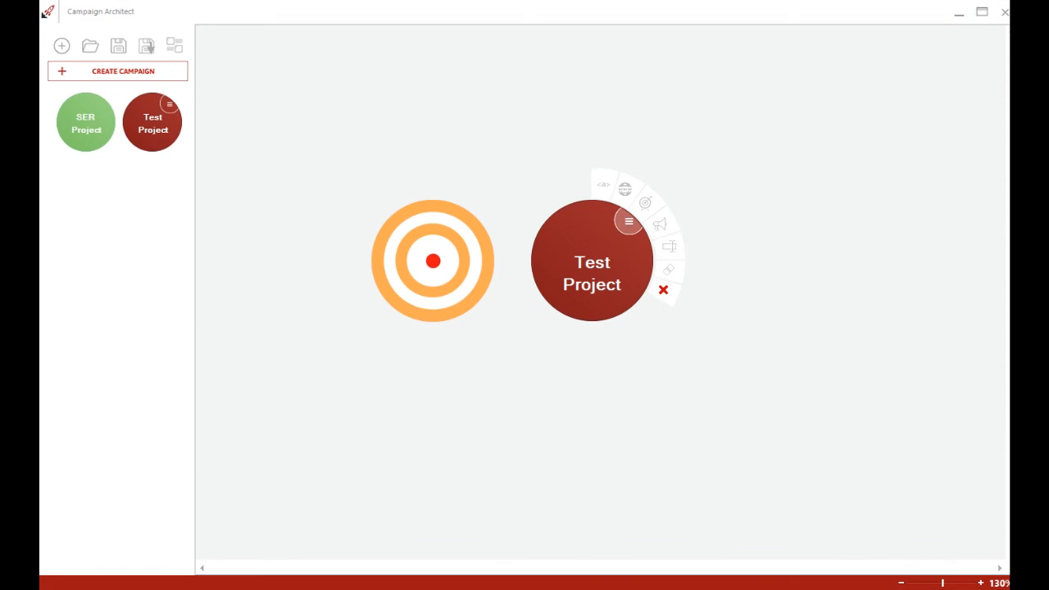